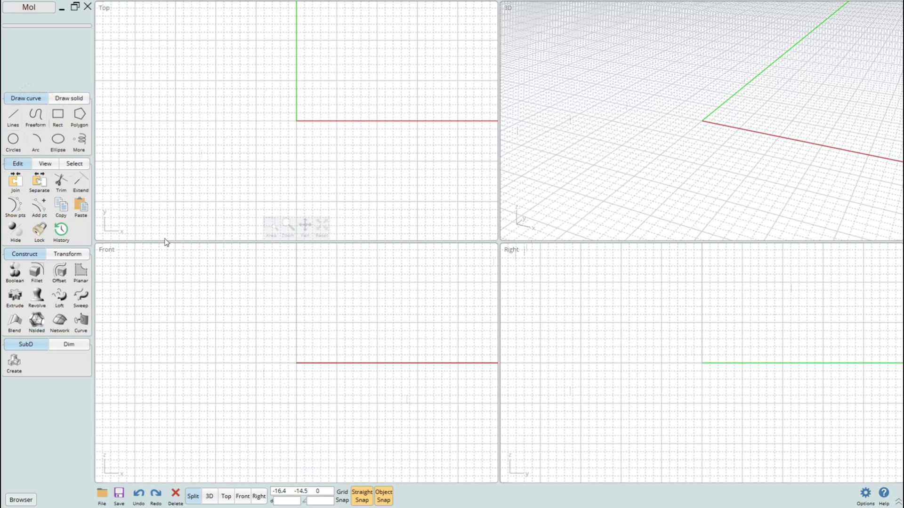
# Toggle the Top view full-screen and back, and keep the side pane on the Left in Options
pyautogui.scroll(1, 221, 270)
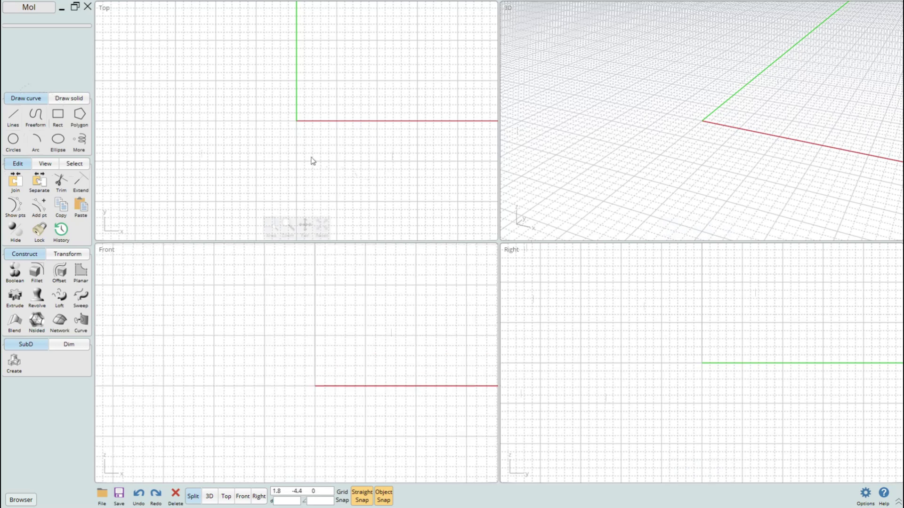
pyautogui.press('Tab')
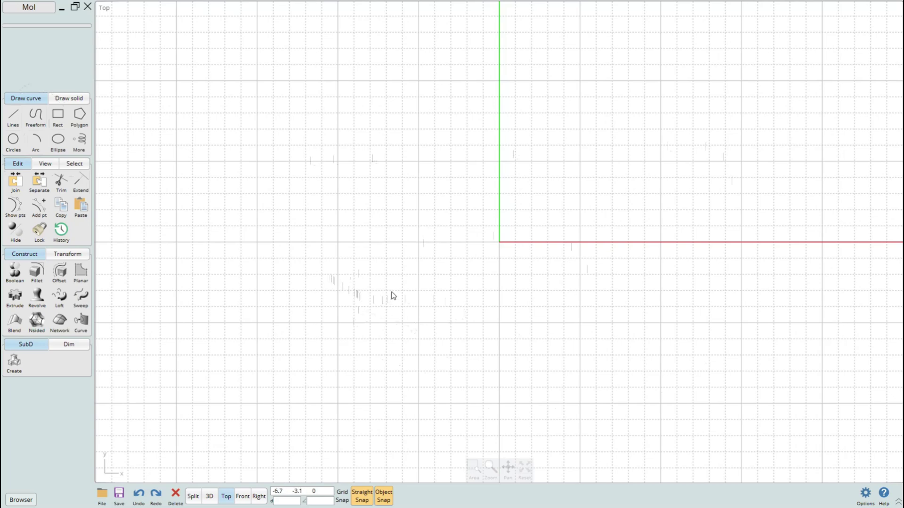
pyautogui.press('Tab')
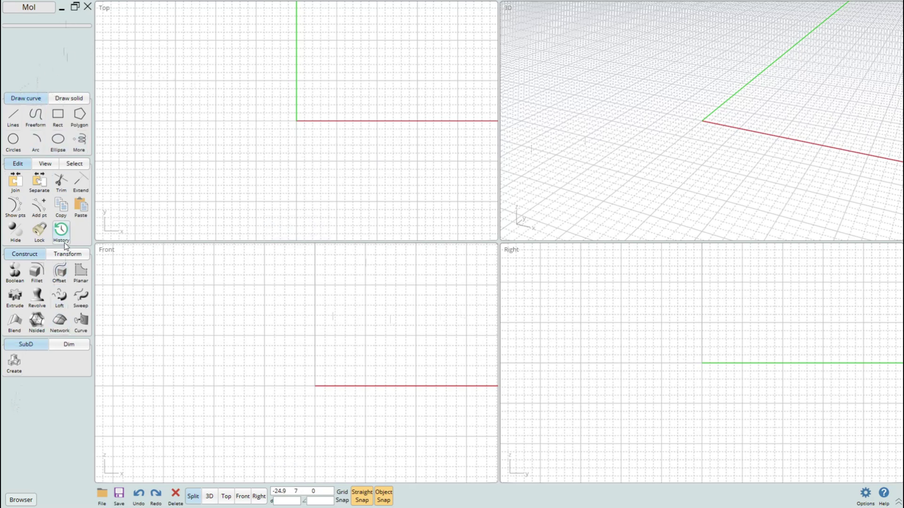
pyautogui.click(865, 494)
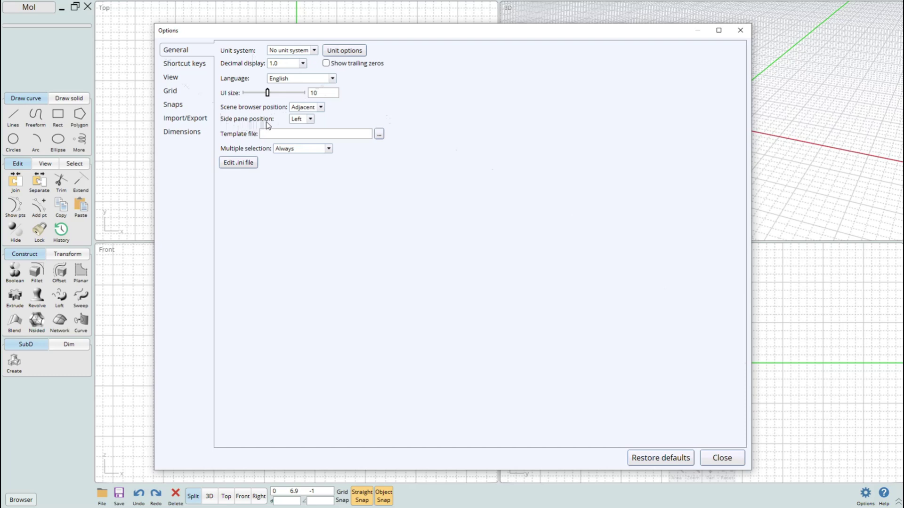
pyautogui.click(310, 118)
pyautogui.click(310, 127)
pyautogui.click(739, 30)
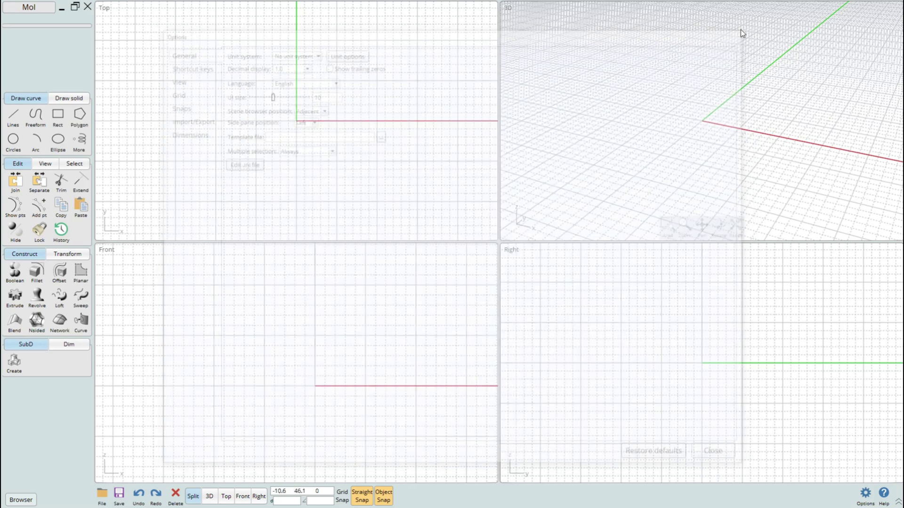
# Draw the outer circle centred on the origin with radius 15.6
pyautogui.click(14, 140)
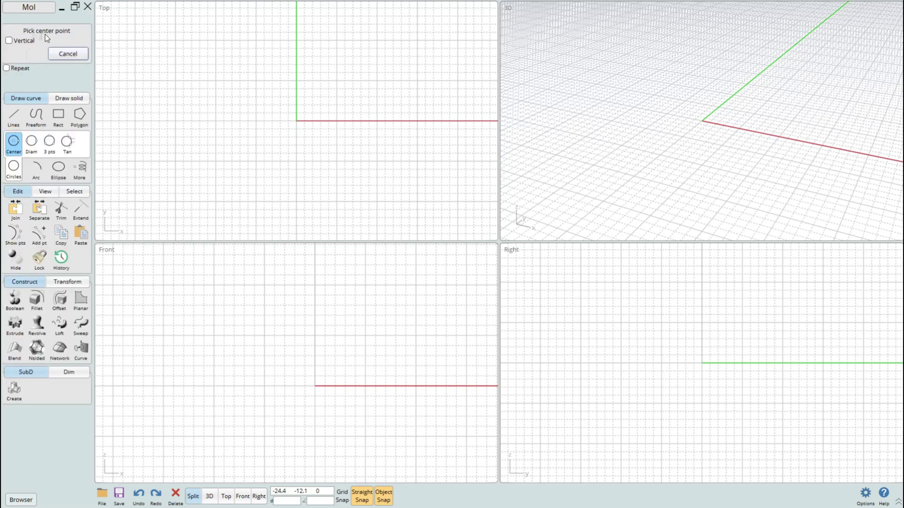
pyautogui.click(703, 123)
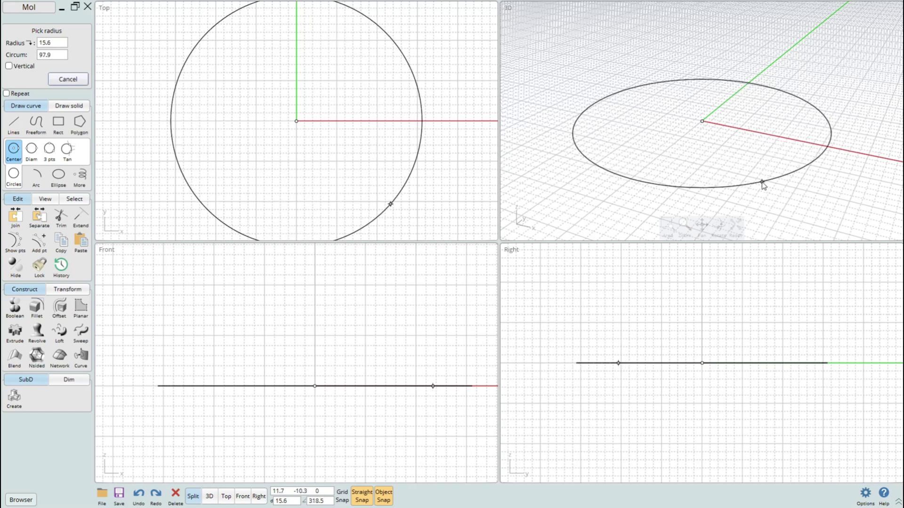
pyautogui.click(762, 183)
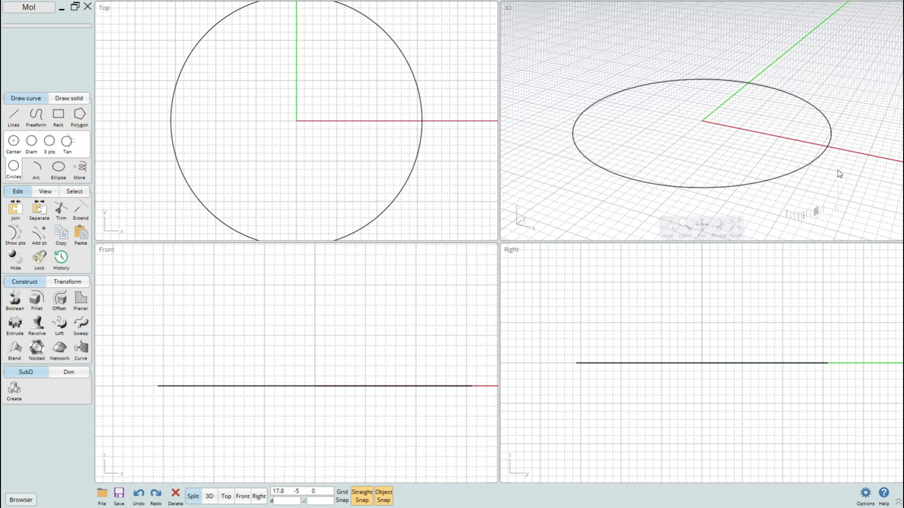
pyautogui.click(772, 88)
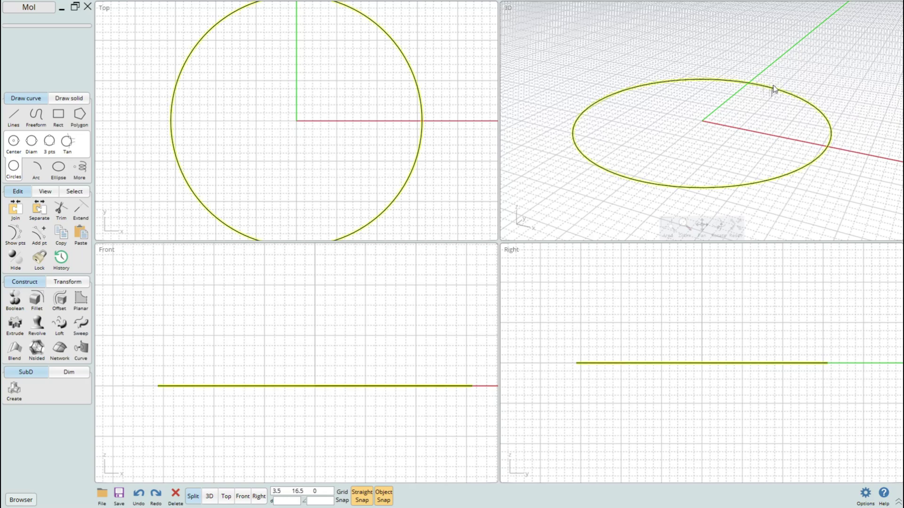
pyautogui.click(518, 218)
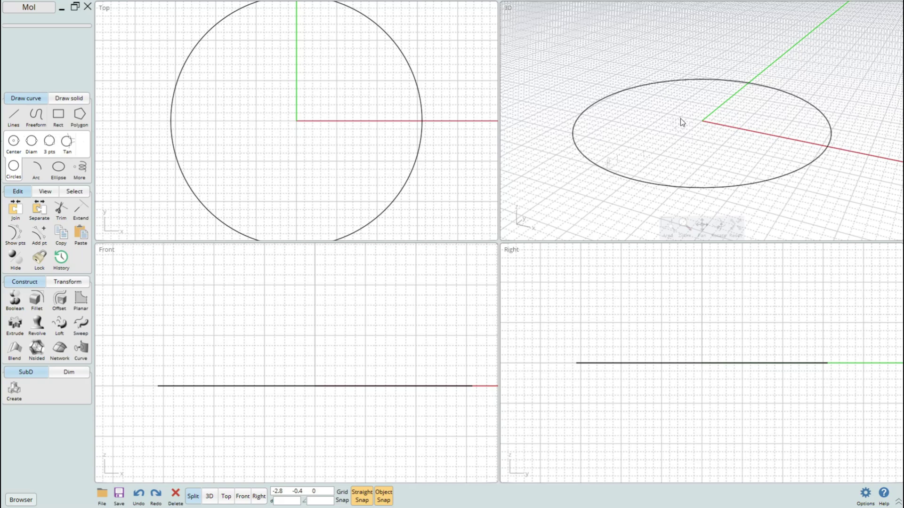
# Draw a second circle at the origin with radius 11.6 and check both circles by selecting them
pyautogui.press('Return')
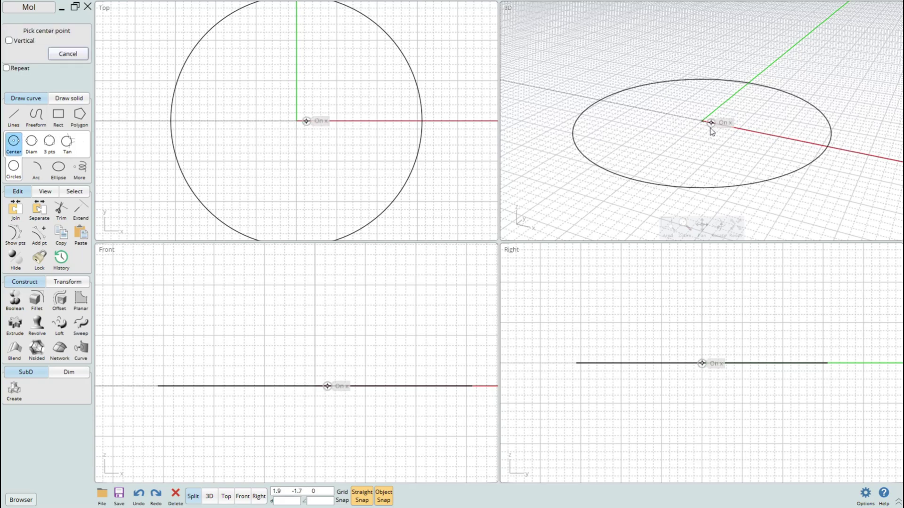
pyautogui.click(704, 122)
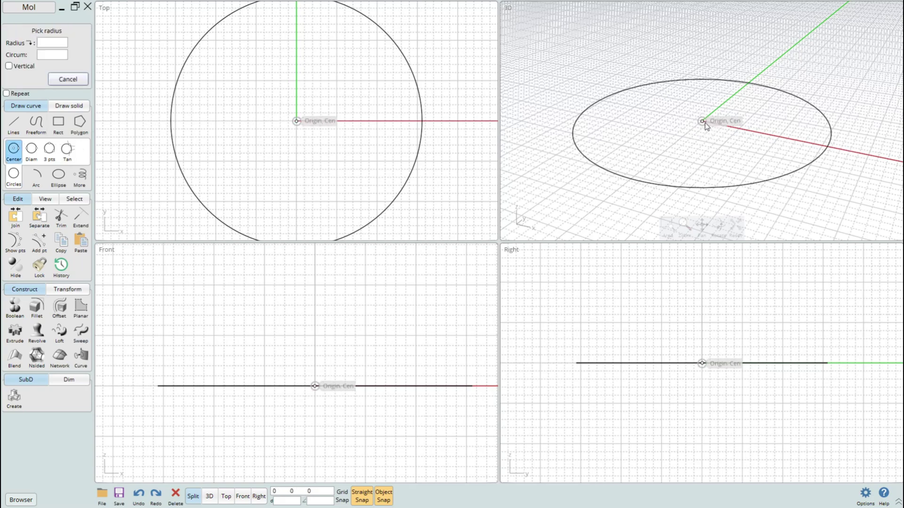
pyautogui.click(755, 163)
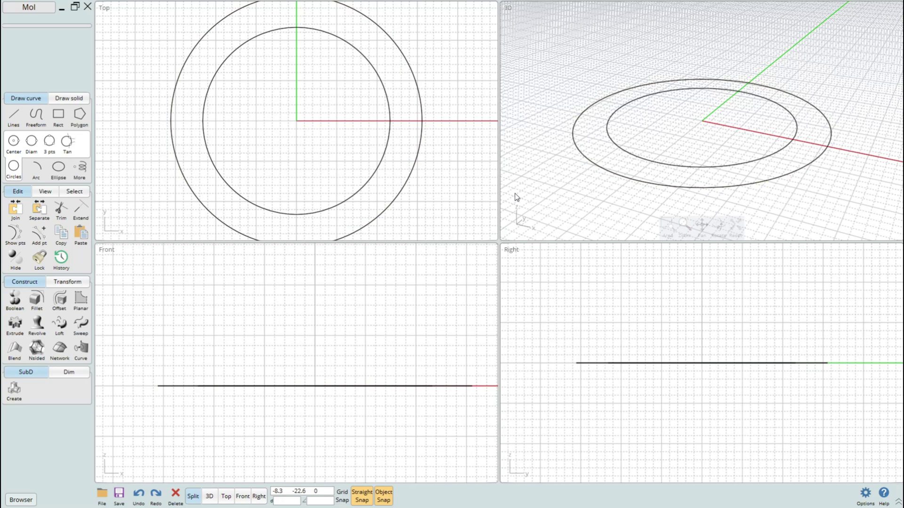
pyautogui.click(600, 170)
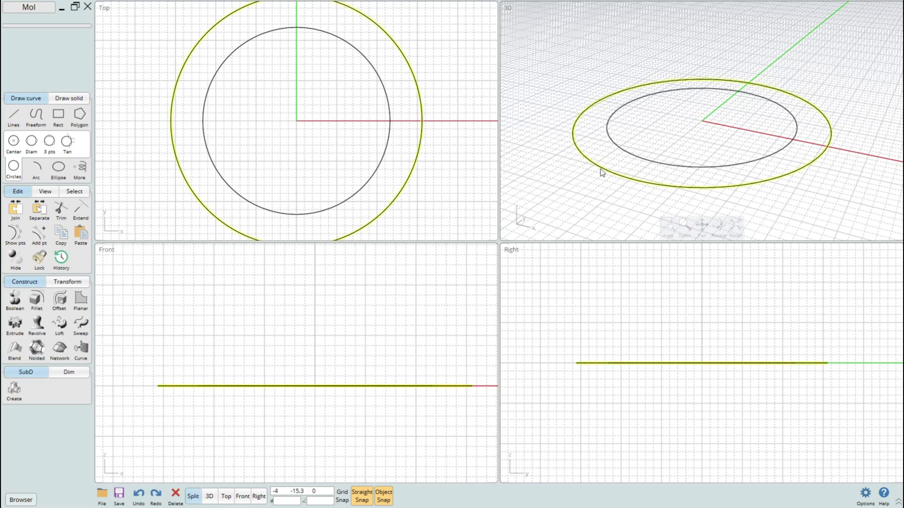
pyautogui.click(627, 173)
pyautogui.click(641, 158)
pyautogui.click(618, 192)
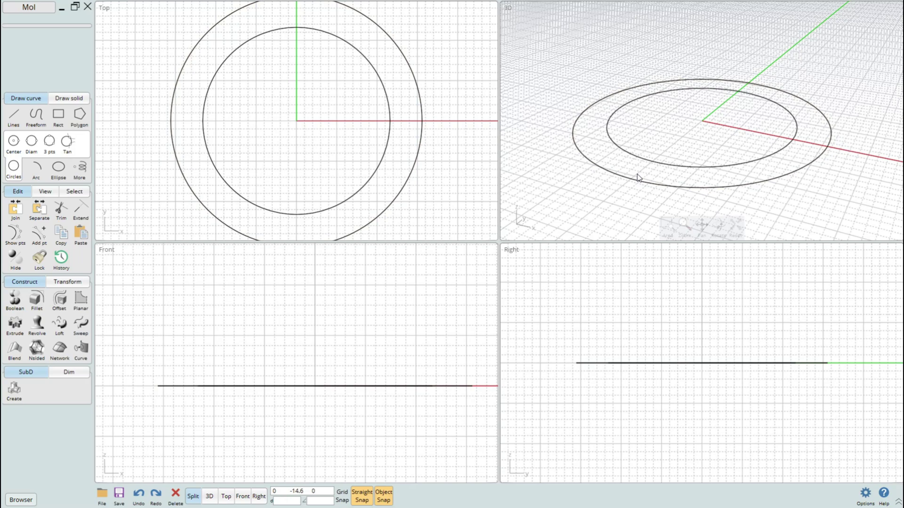
pyautogui.click(645, 160)
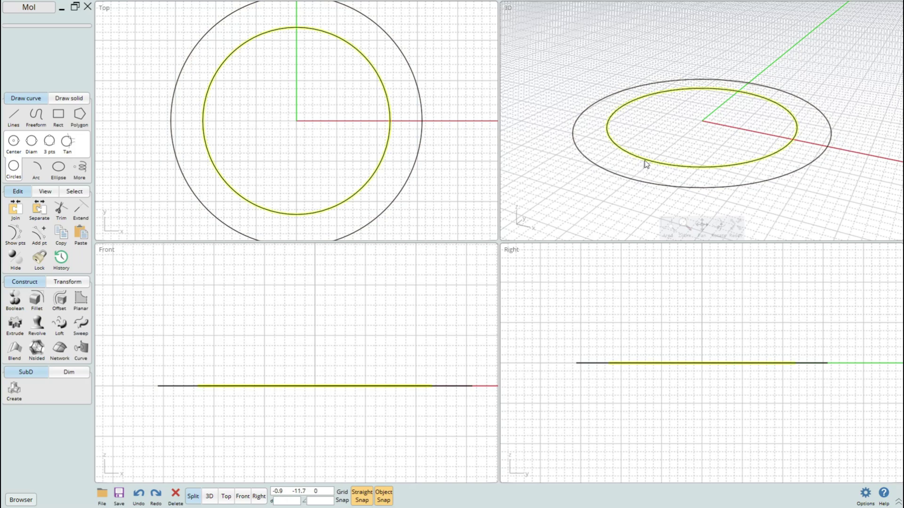
# Draw a radius 1.2 bolt-hole circle centred at 0, -13.5 between the two rings
pyautogui.click(634, 170)
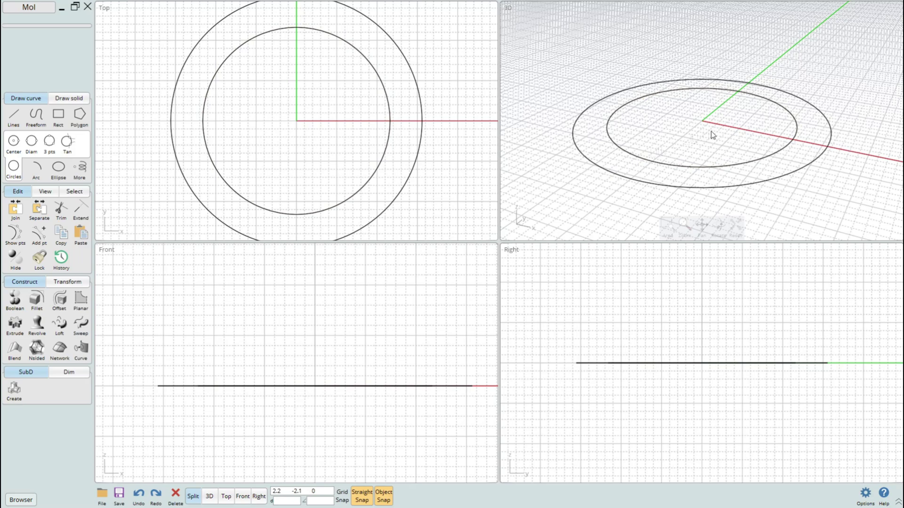
pyautogui.press('c')
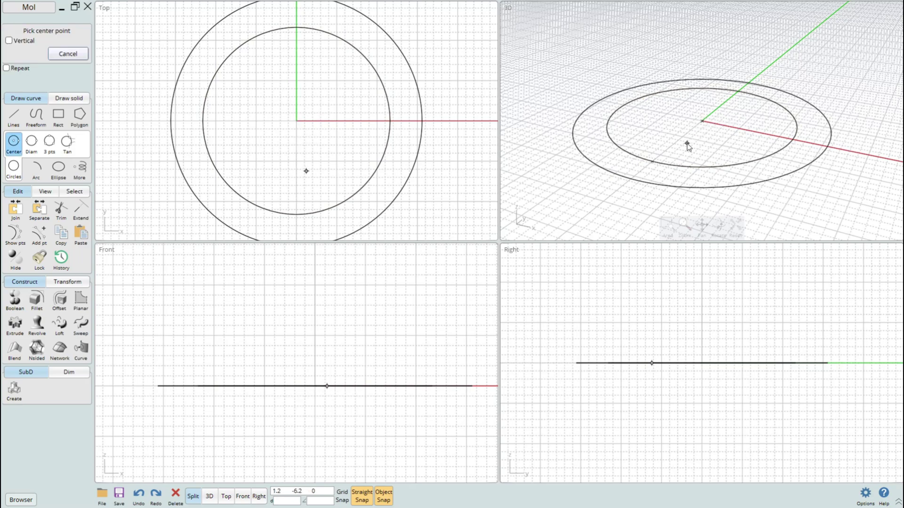
pyautogui.click(643, 170)
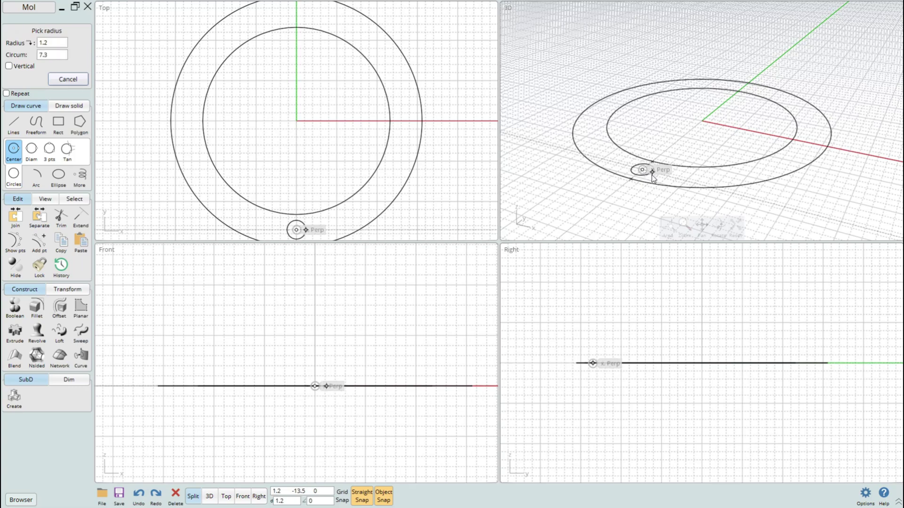
pyautogui.click(651, 173)
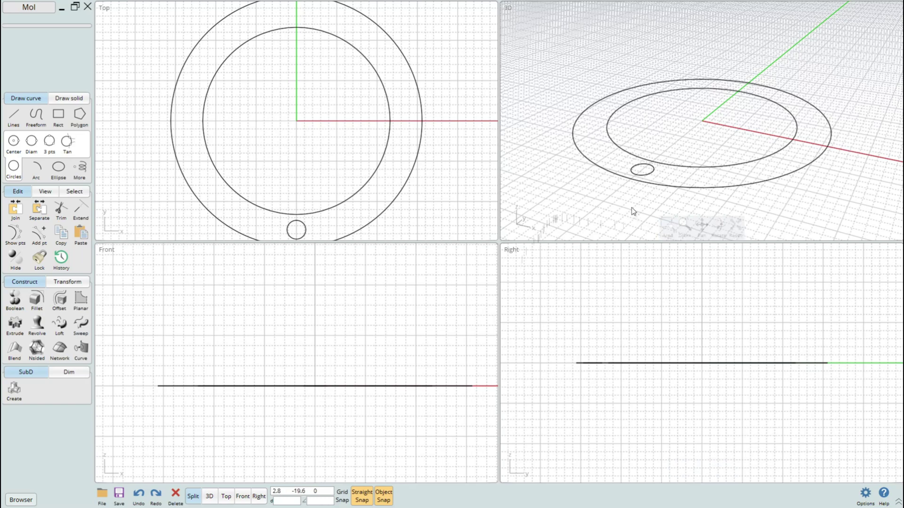
pyautogui.click(652, 186)
pyautogui.click(653, 186)
# Array the bolt-hole circle around the origin into 12 copies over 360°
pyautogui.click(650, 172)
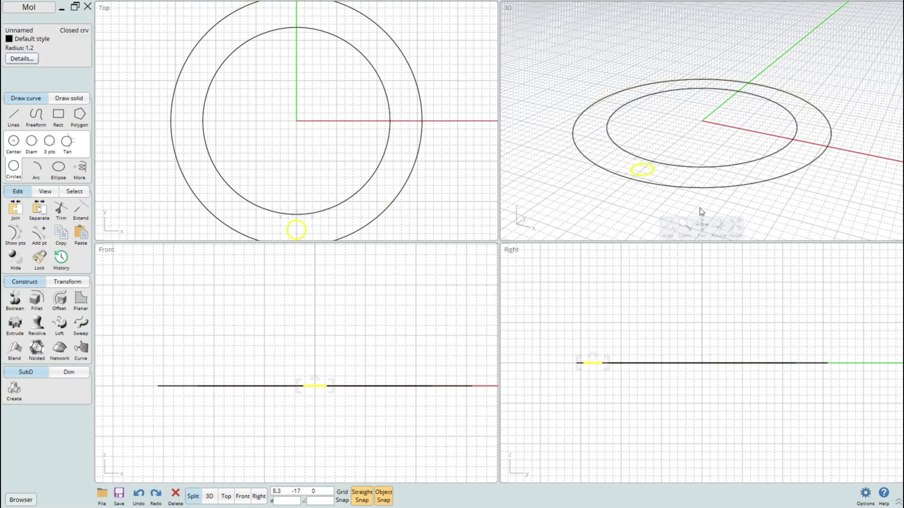
pyautogui.rightClick(780, 203)
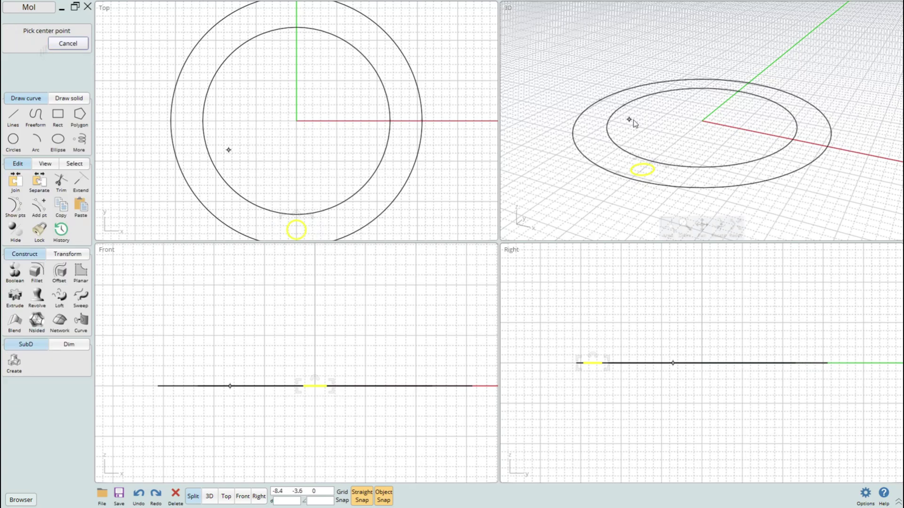
pyautogui.click(702, 122)
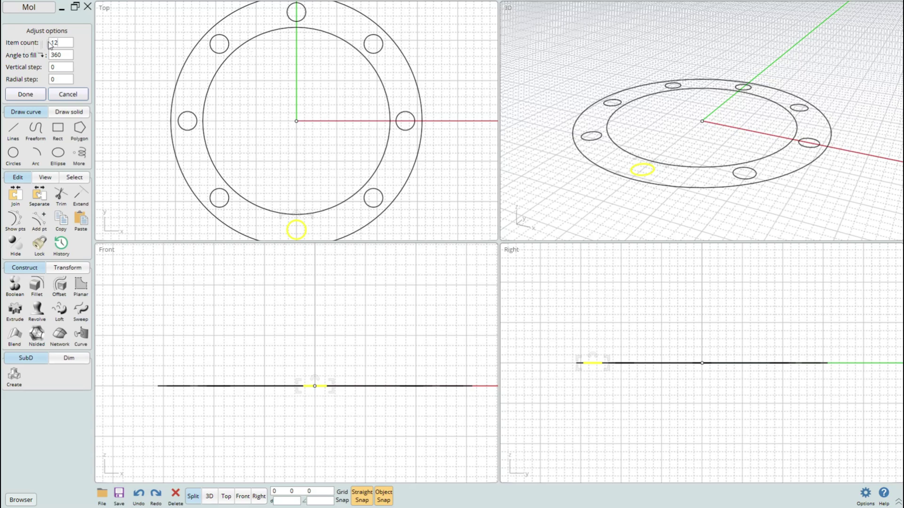
pyautogui.click(27, 94)
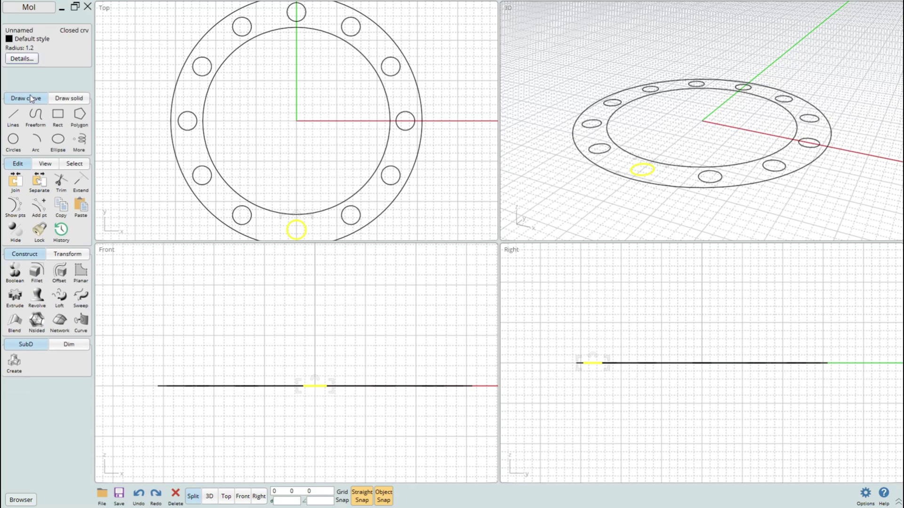
pyautogui.click(657, 211)
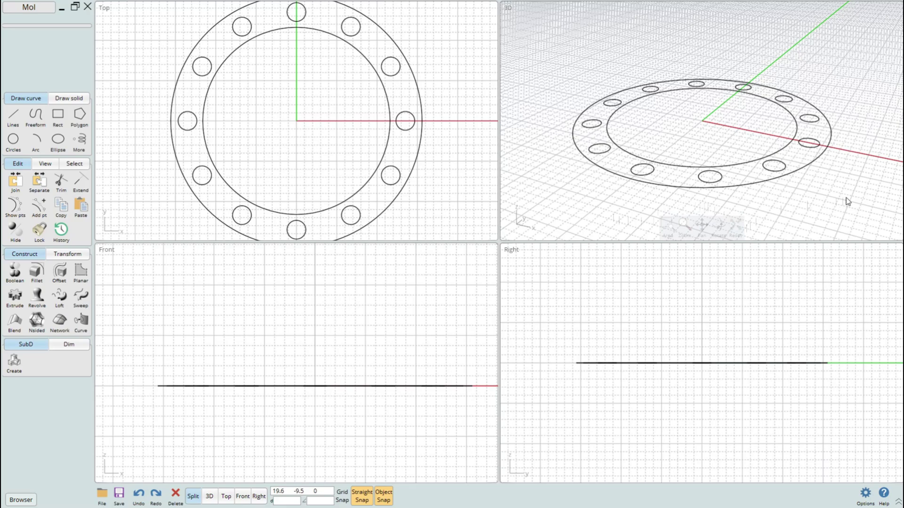
# Extrude all 14 ring and hole curves to a distance of 2 with capped ends
pyautogui.moveTo(831, 200); pyautogui.dragTo(799, 193, button='right')
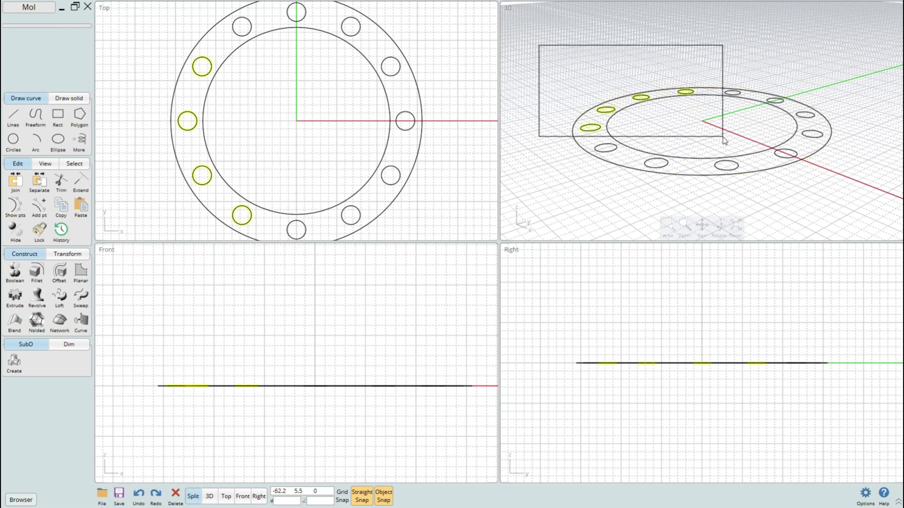
pyautogui.moveTo(722, 137); pyautogui.dragTo(873, 231)
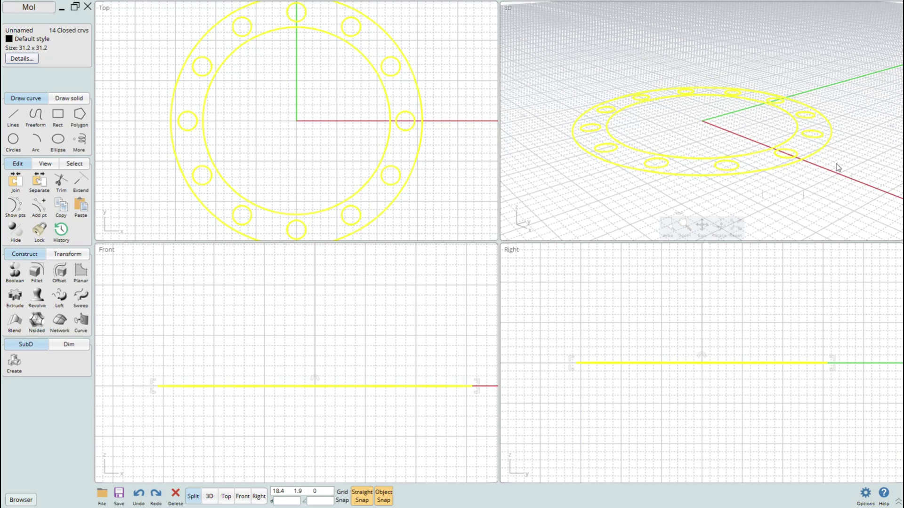
pyautogui.click(15, 296)
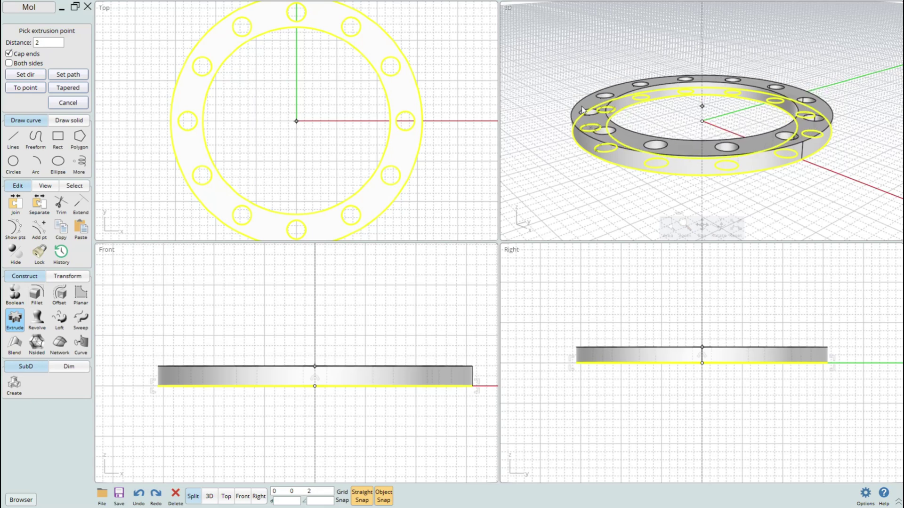
pyautogui.click(582, 110)
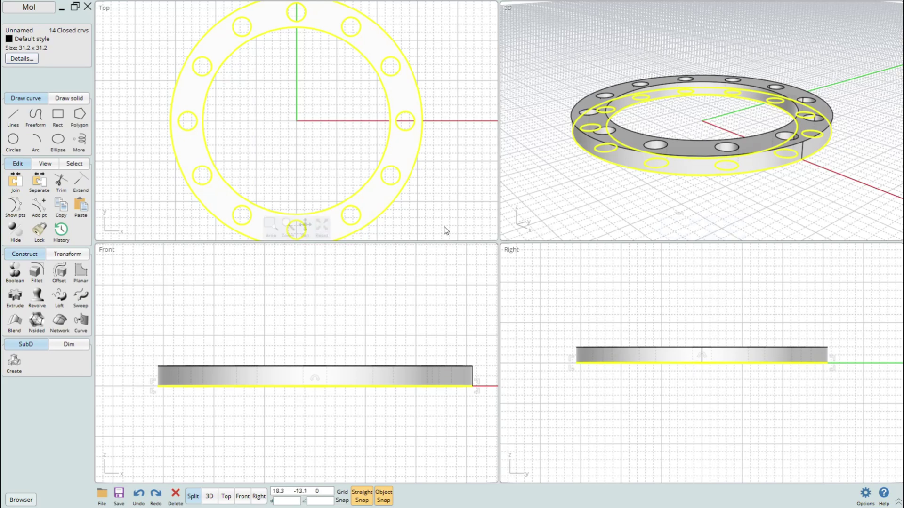
# Show the object browser with Objects and Types expanded, and select the ring solid
pyautogui.click(569, 205)
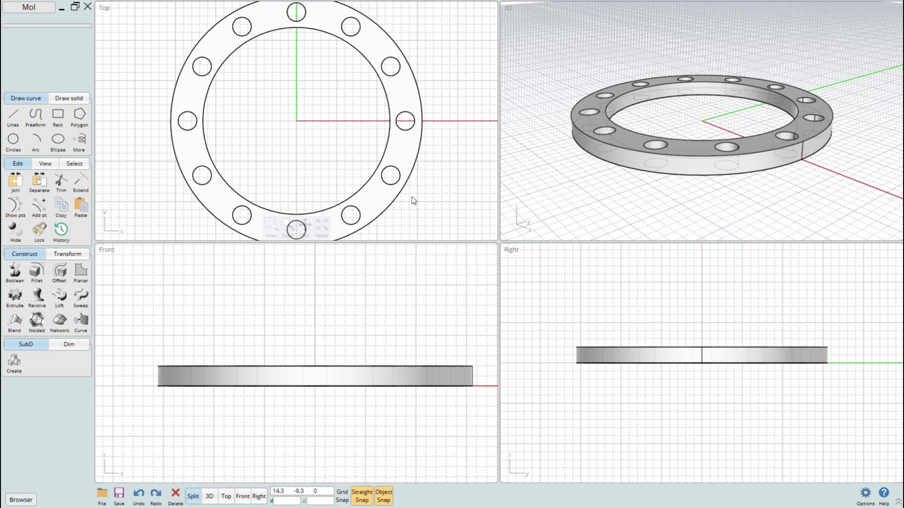
pyautogui.click(18, 503)
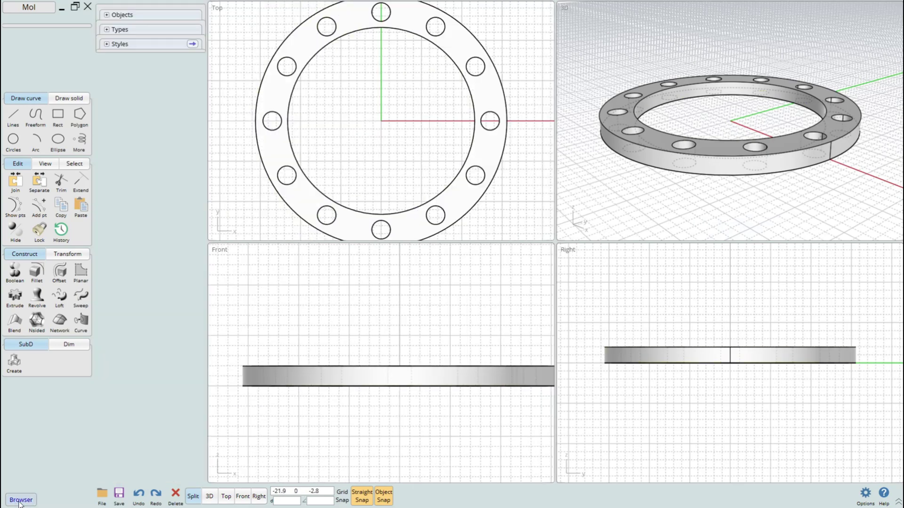
pyautogui.click(107, 15)
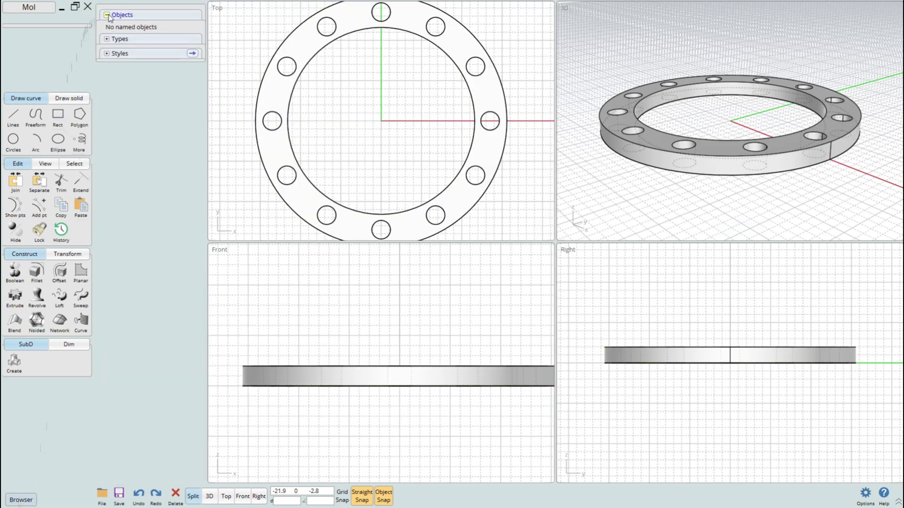
pyautogui.click(107, 39)
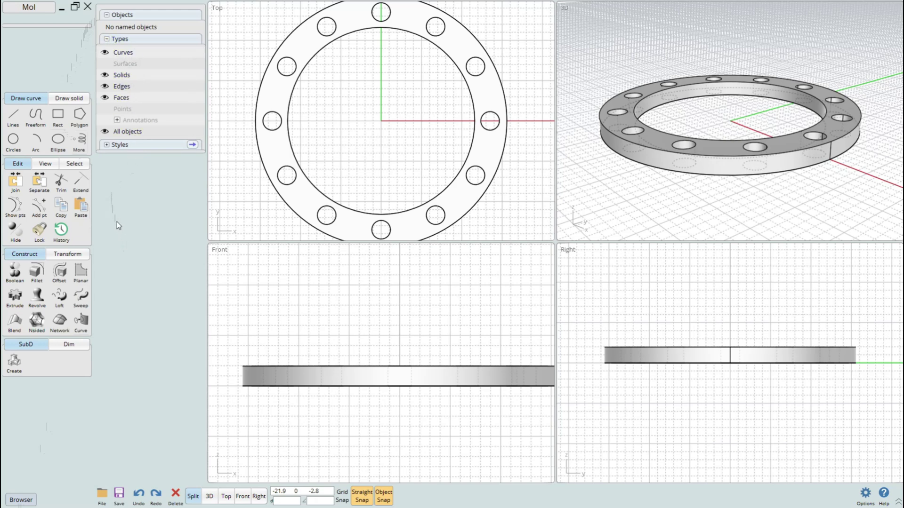
pyautogui.click(733, 159)
pyautogui.click(721, 147)
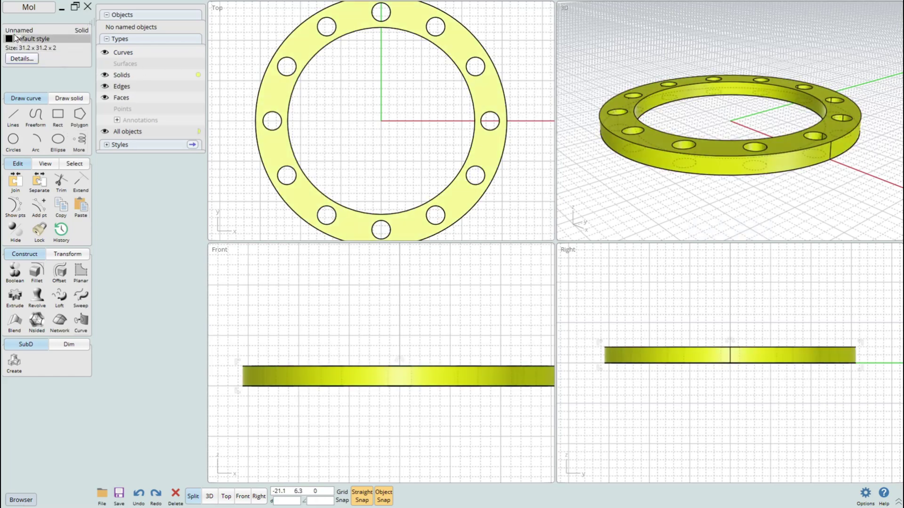
# Name the ring solid 'Flange'
pyautogui.click(52, 31)
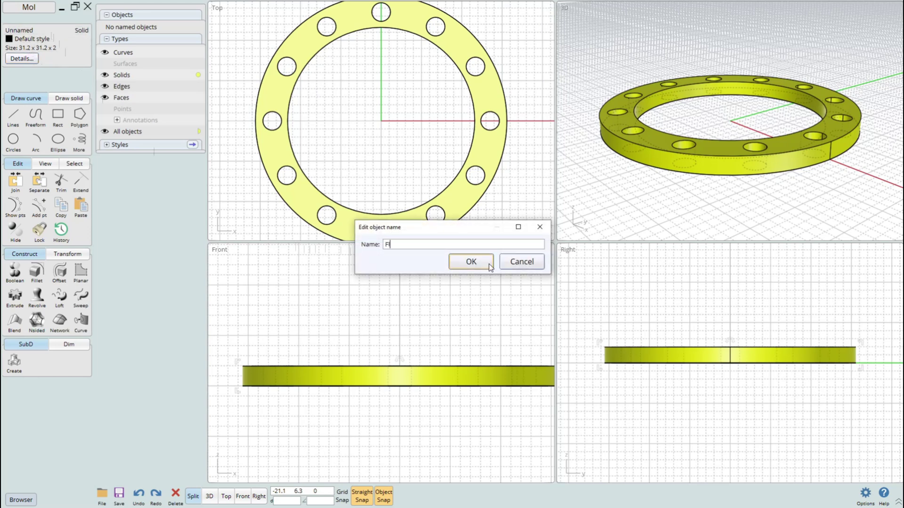
pyautogui.write('Flange')
pyautogui.click(470, 261)
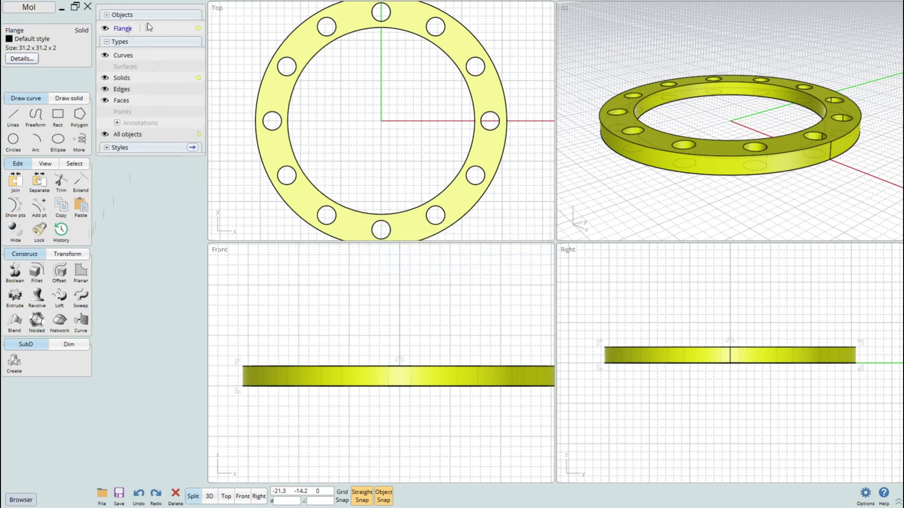
# Isolate the curves in the browser and delete all the construction circles
pyautogui.click(105, 56)
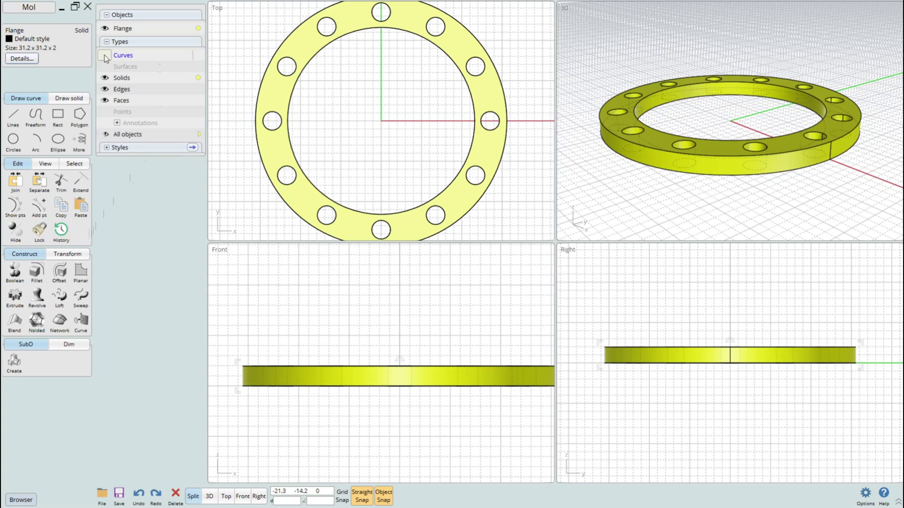
pyautogui.rightClick(105, 55)
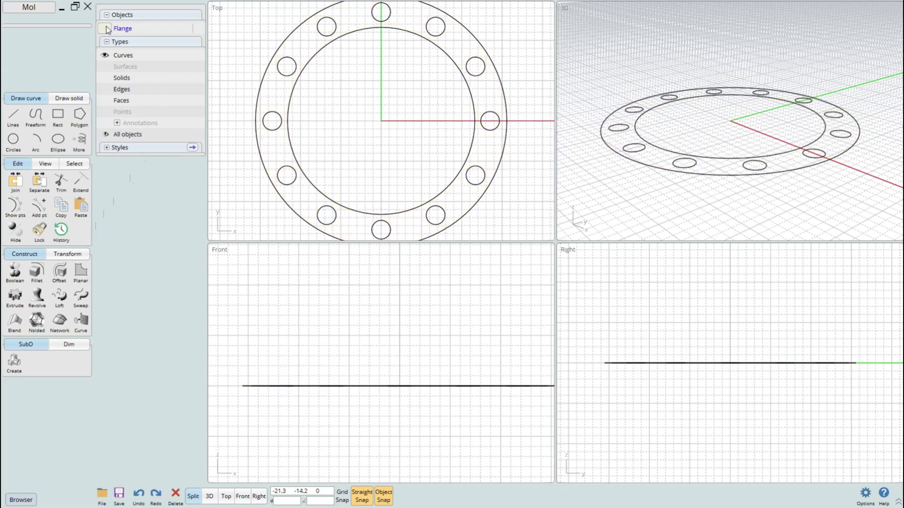
pyautogui.click(105, 56)
pyautogui.click(105, 55)
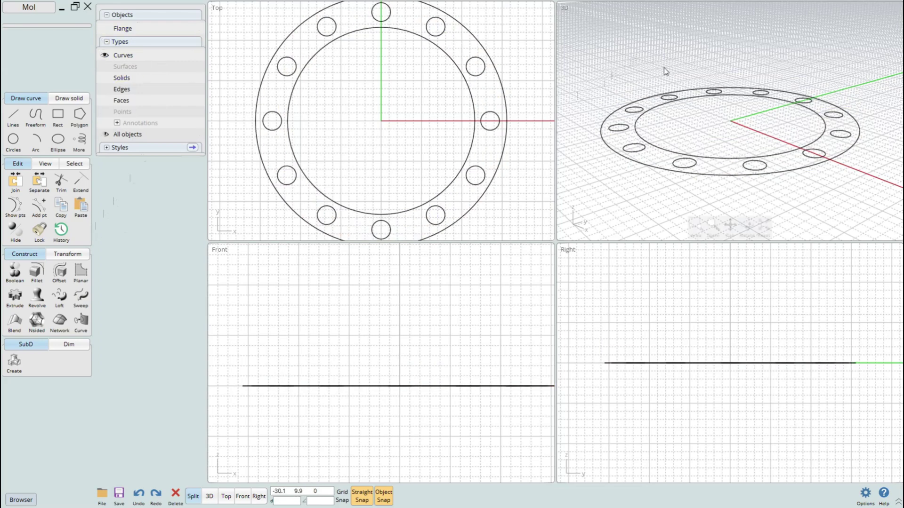
pyautogui.moveTo(590, 60); pyautogui.dragTo(885, 218)
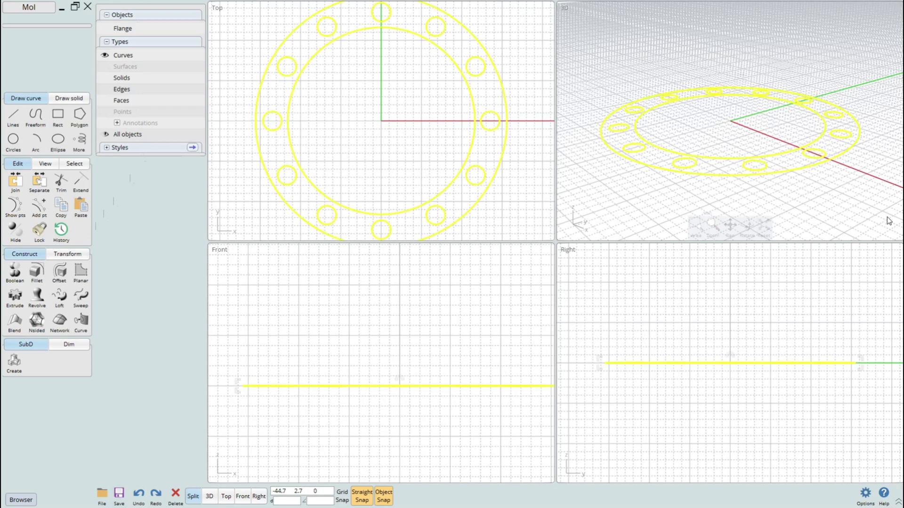
pyautogui.press('Delete')
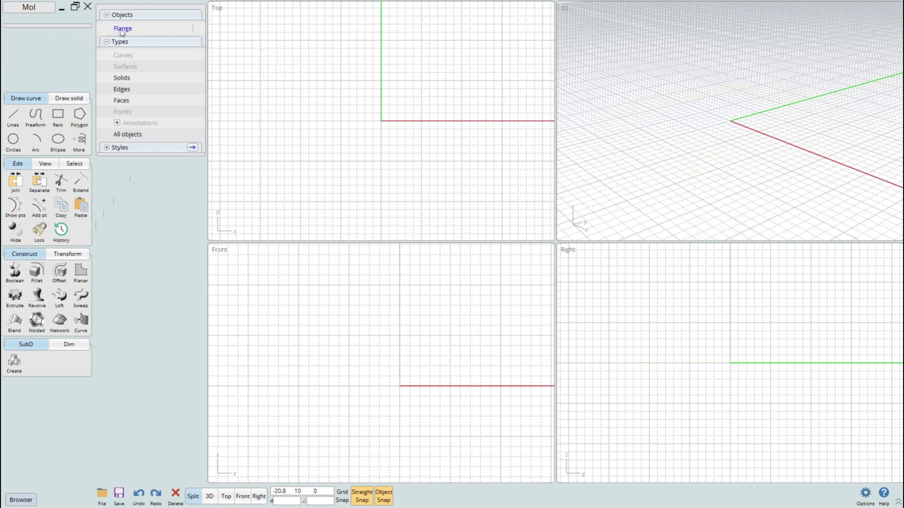
# Unhide the Flange solid, deselect it, and orbit the 3D view to look down on it
pyautogui.click(105, 29)
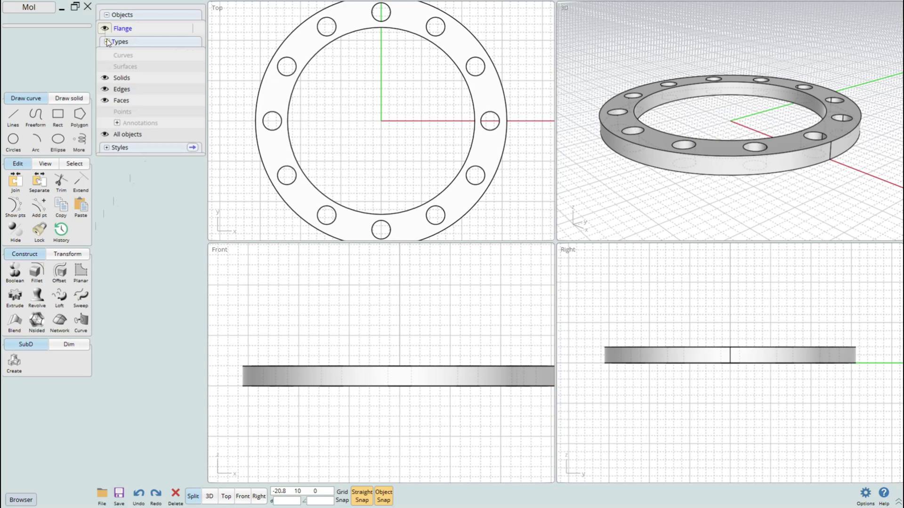
pyautogui.click(785, 179)
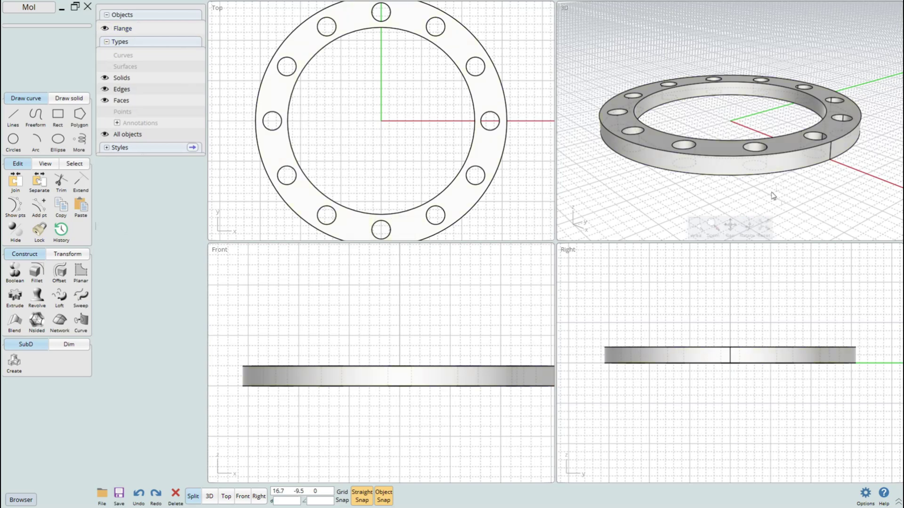
pyautogui.moveTo(764, 189); pyautogui.dragTo(790, 221, button='right')
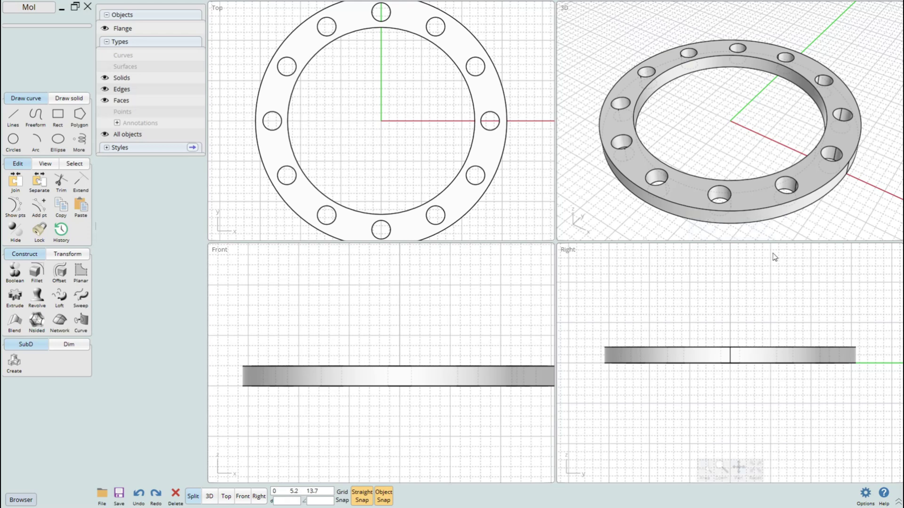